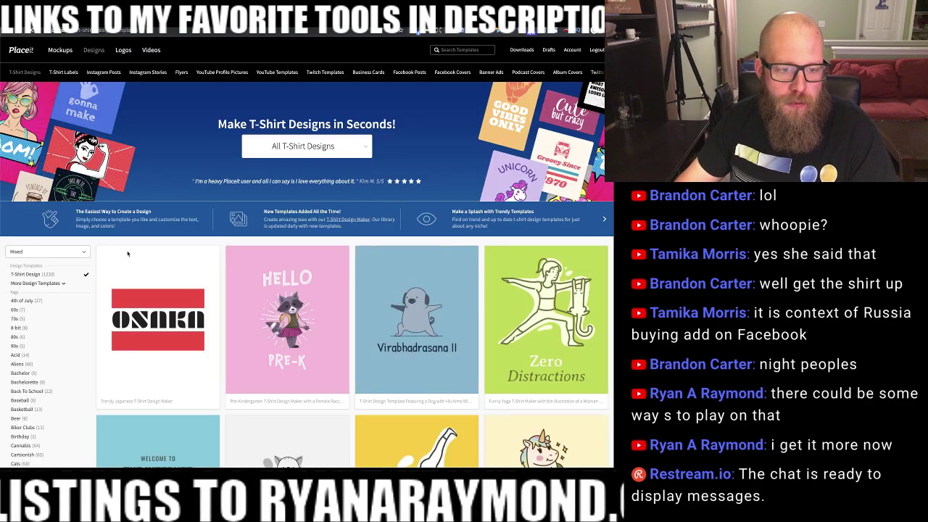
- Browse T-shirt templates like Welcome to the Internet and Namaste, then start a template search
scroll(381, 251, down, 3)
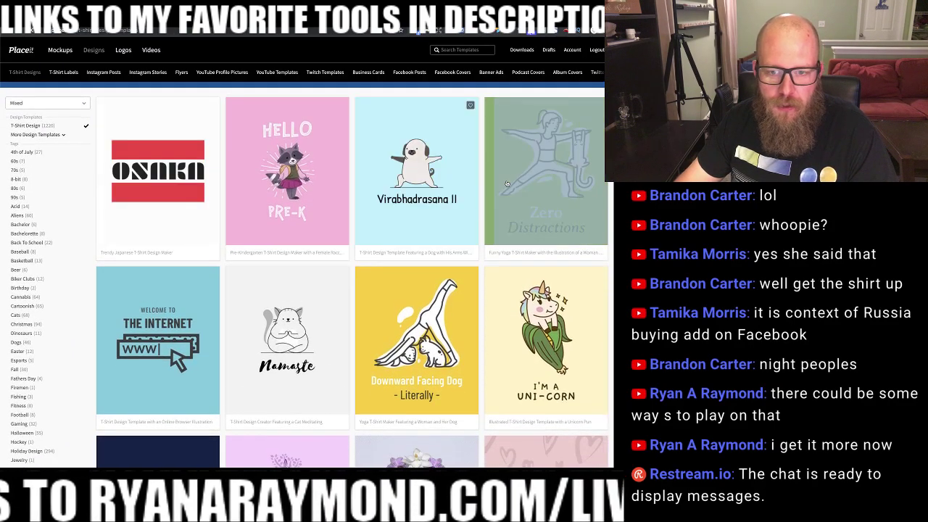
scroll(507, 184, down, 6)
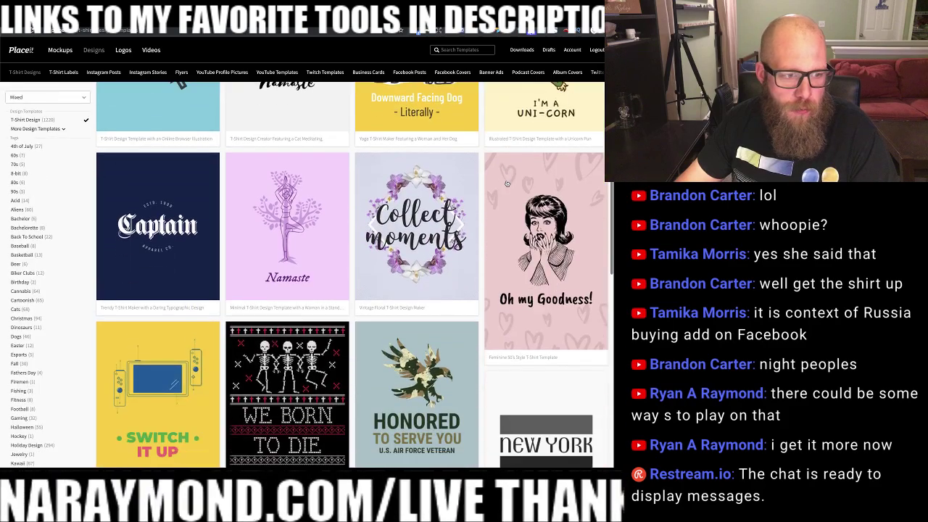
scroll(59, 141, down, 1)
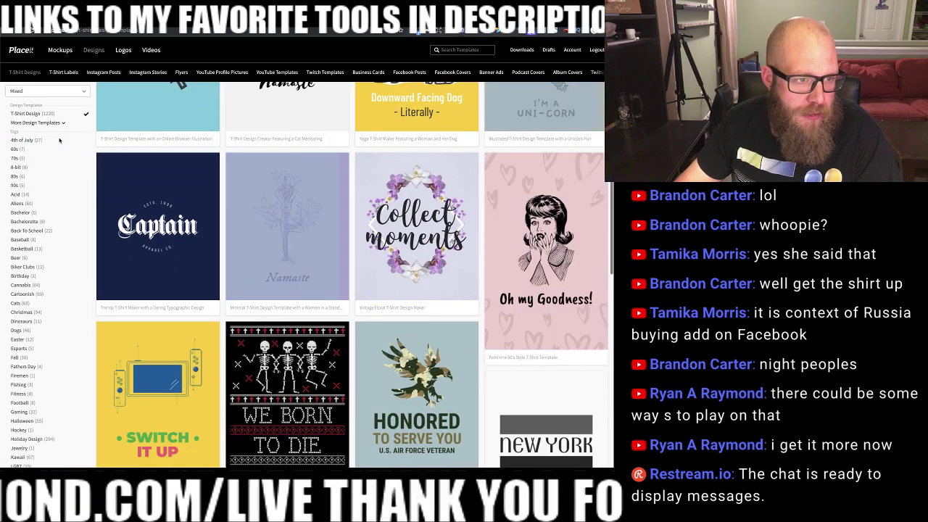
scroll(60, 140, down, 6)
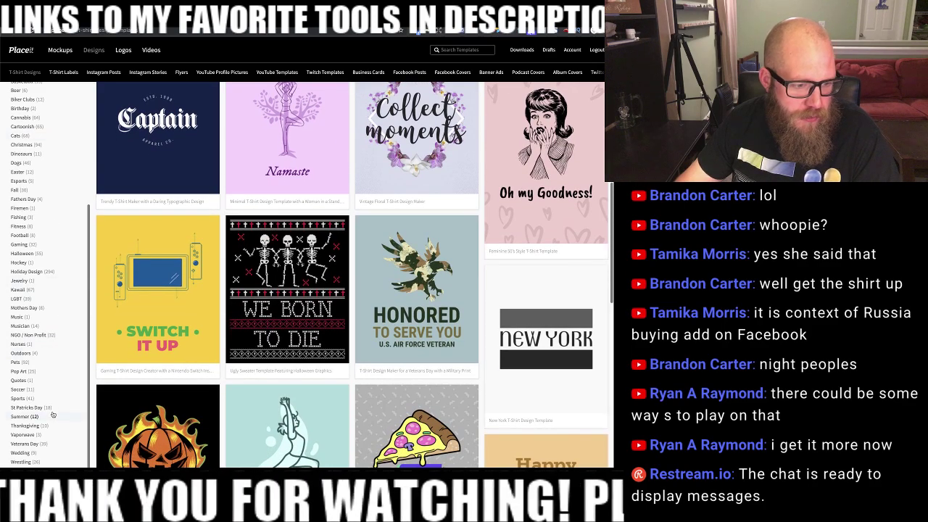
scroll(31, 335, up, 7)
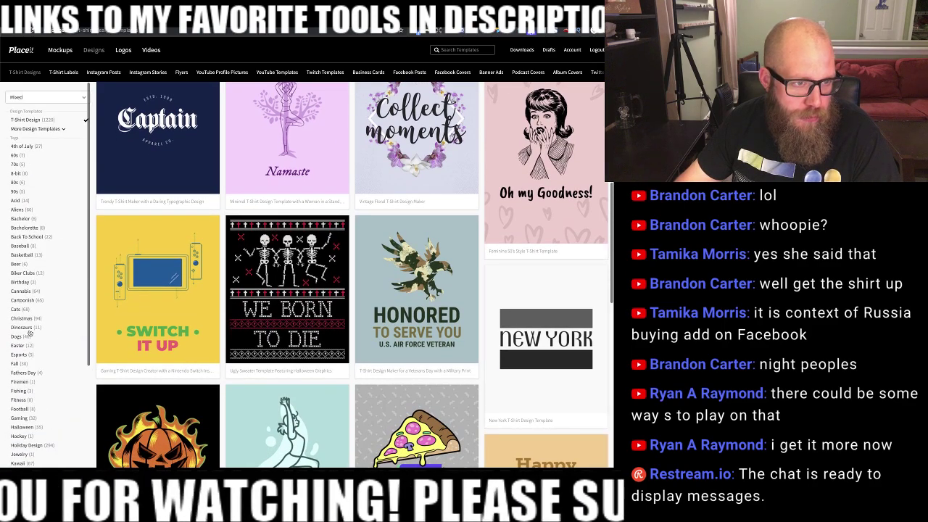
scroll(94, 165, up, 4)
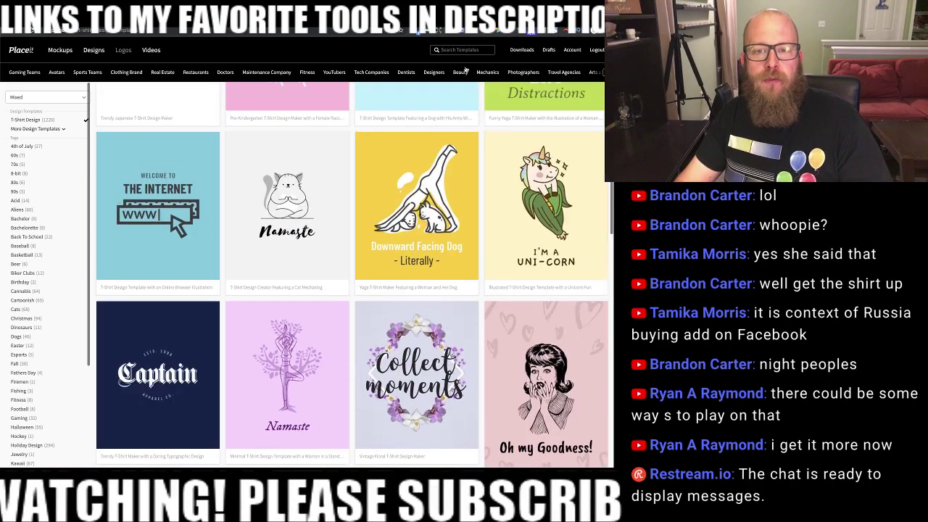
click(465, 52)
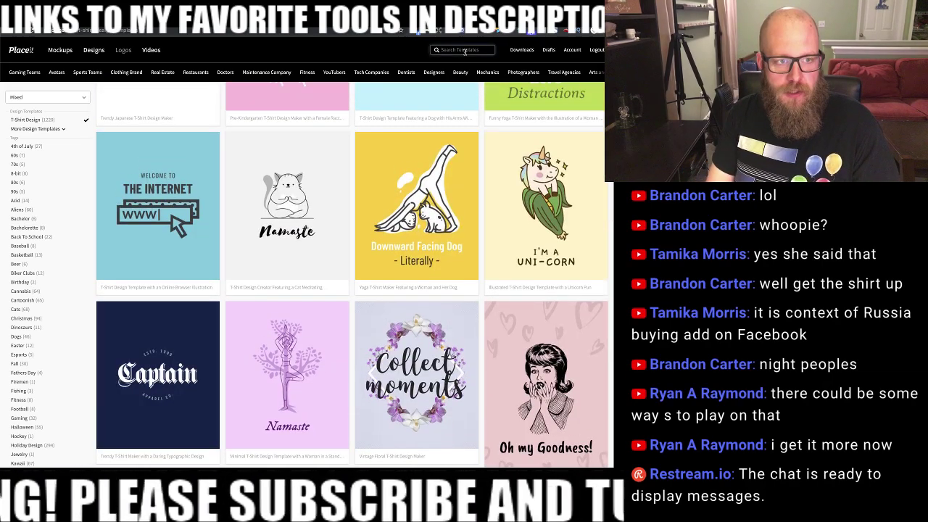
- Search for 'christmas' and browse the 99 results, such as Meowy Christmas and Let It Snow
text(christmas)
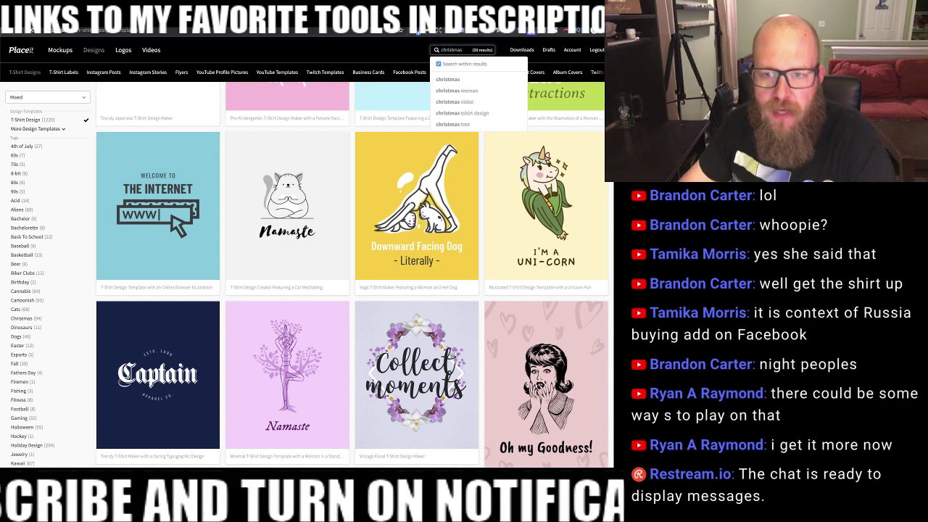
key(Return)
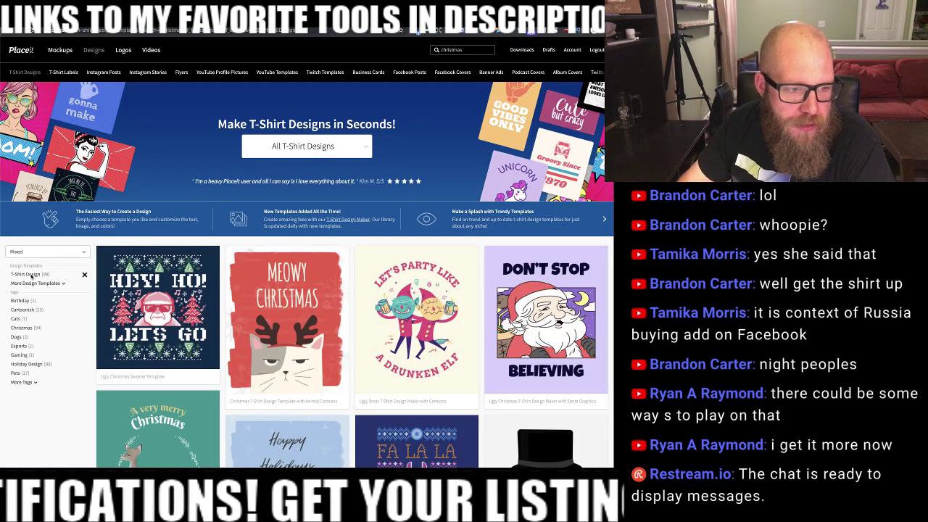
scroll(341, 254, down, 2)
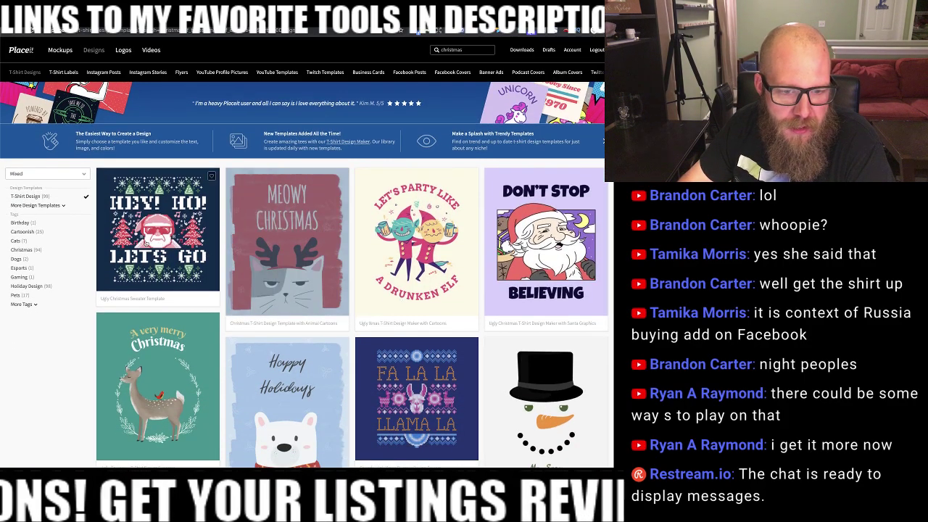
scroll(526, 283, down, 5)
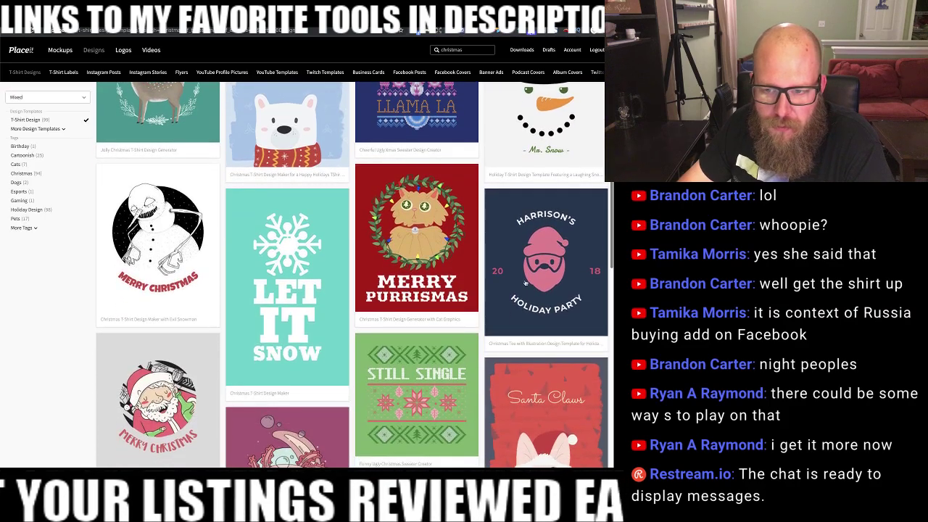
scroll(265, 234, down, 3)
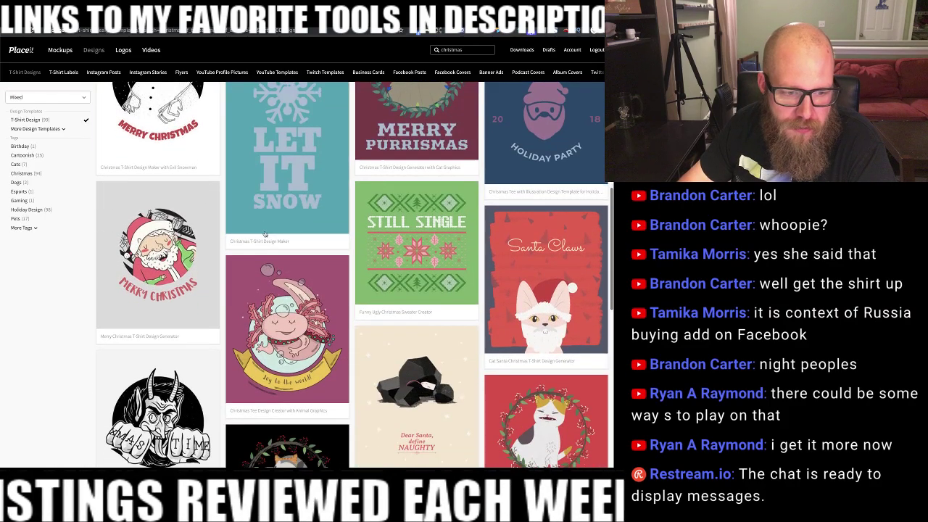
scroll(275, 235, down, 3)
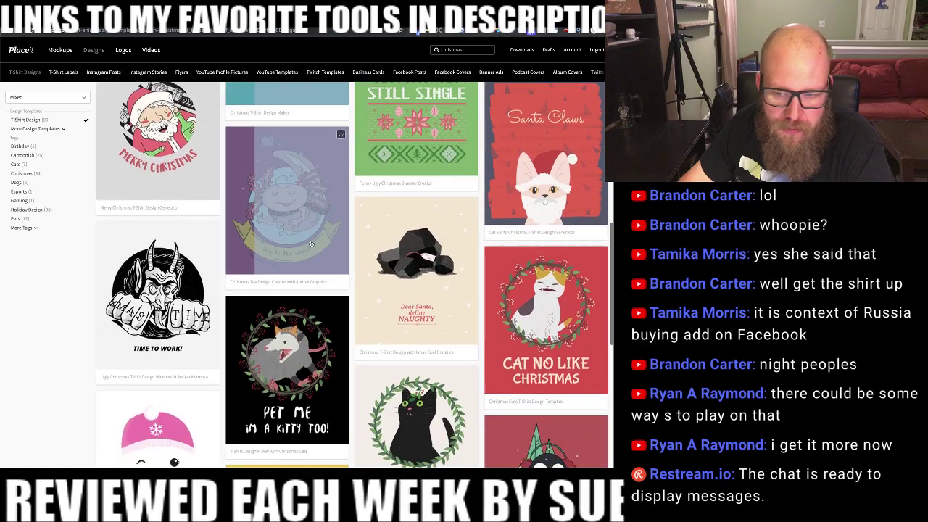
scroll(311, 245, down, 3)
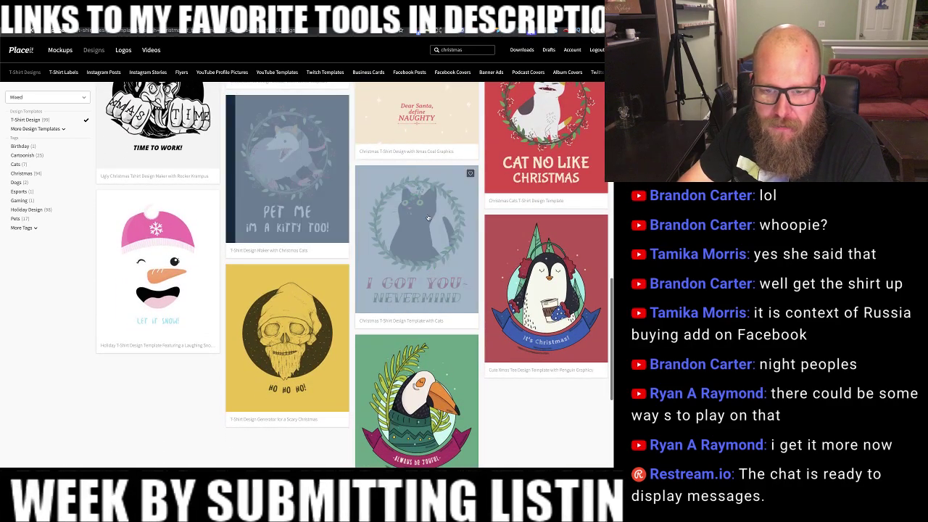
- Open the I Got You cat template and change its top line to 'I thought this was'
click(428, 217)
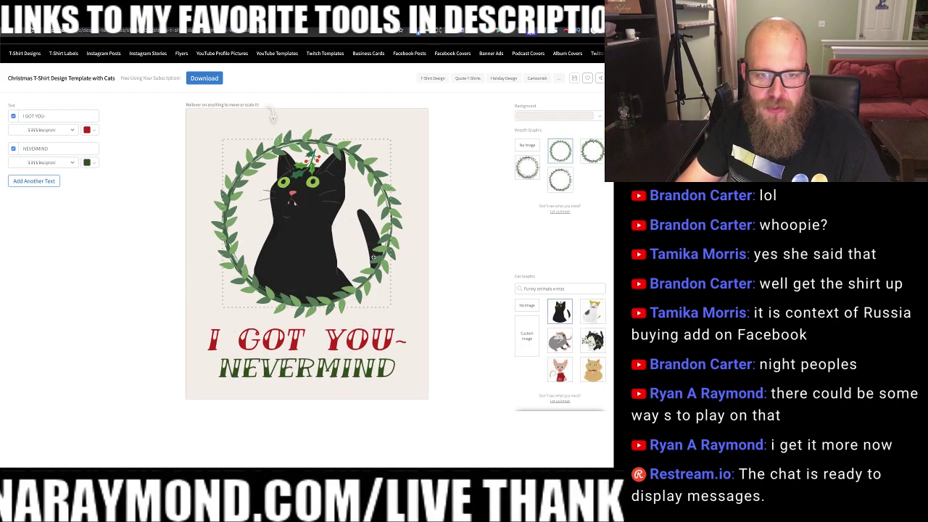
triple_click(37, 116)
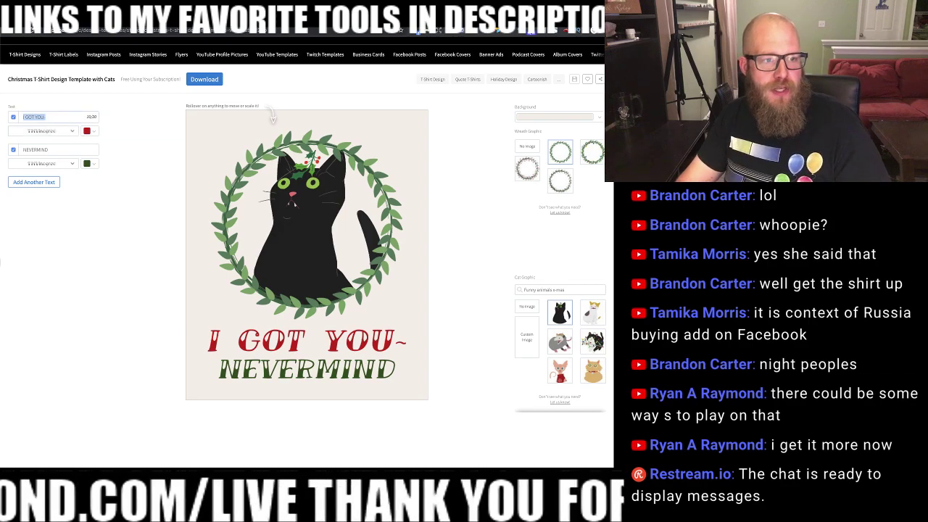
text(I thou)
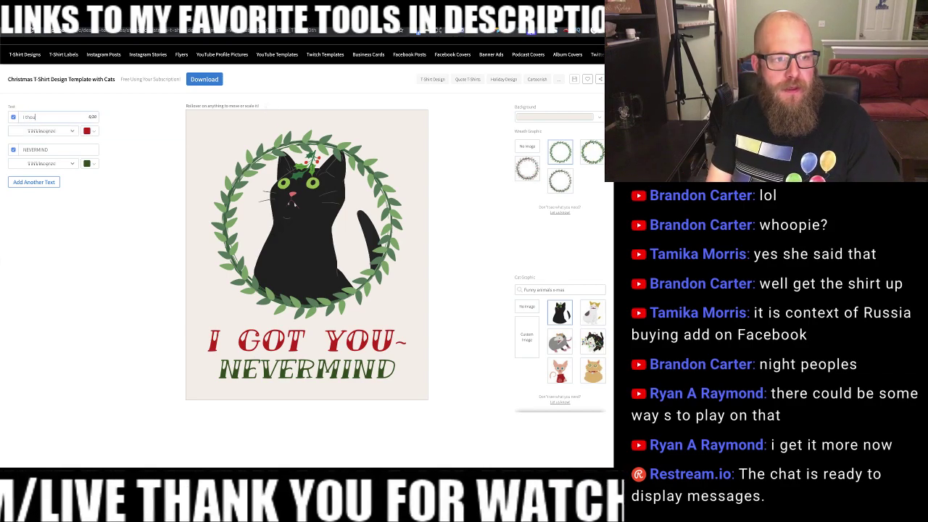
text(ght this)
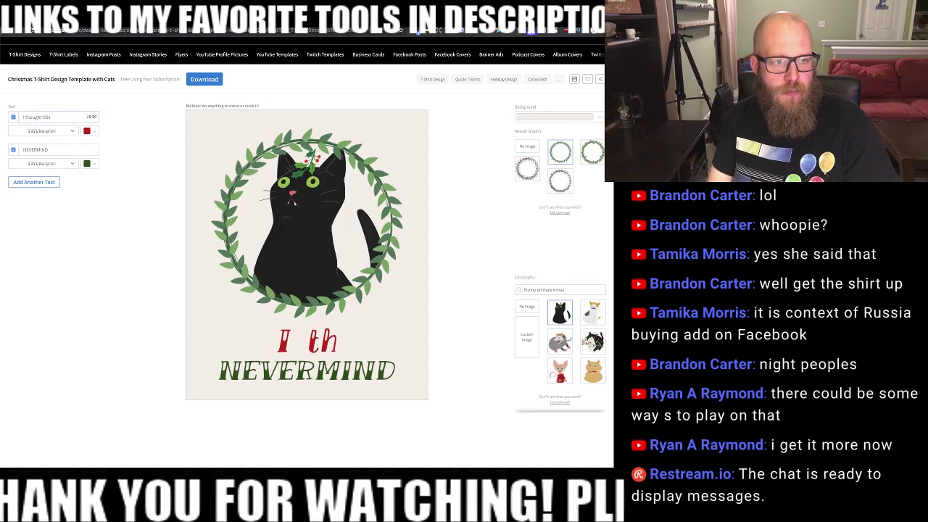
text( was)
- Replace 'NEVERMIND' with 'CATNIP' and pick a different leafy wreath graphic
double_click(35, 149)
text(catnip)
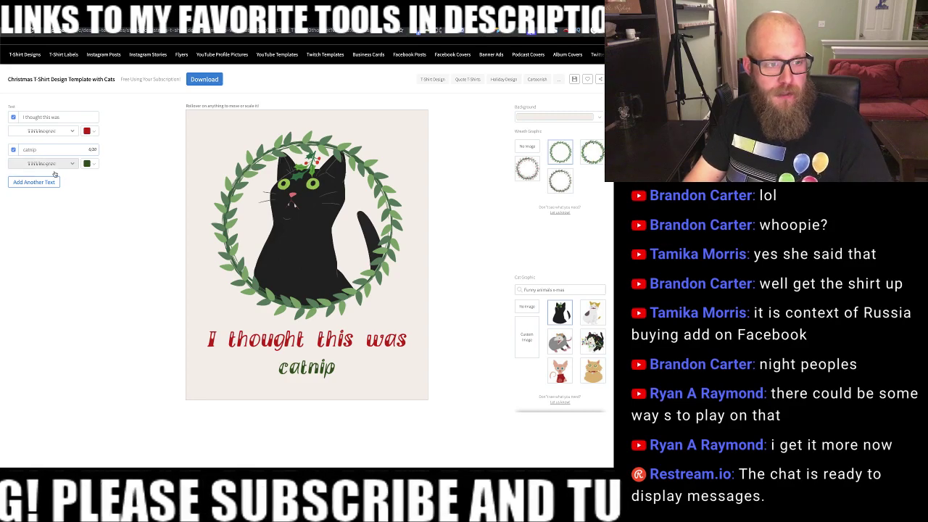
double_click(29, 149)
text(c)
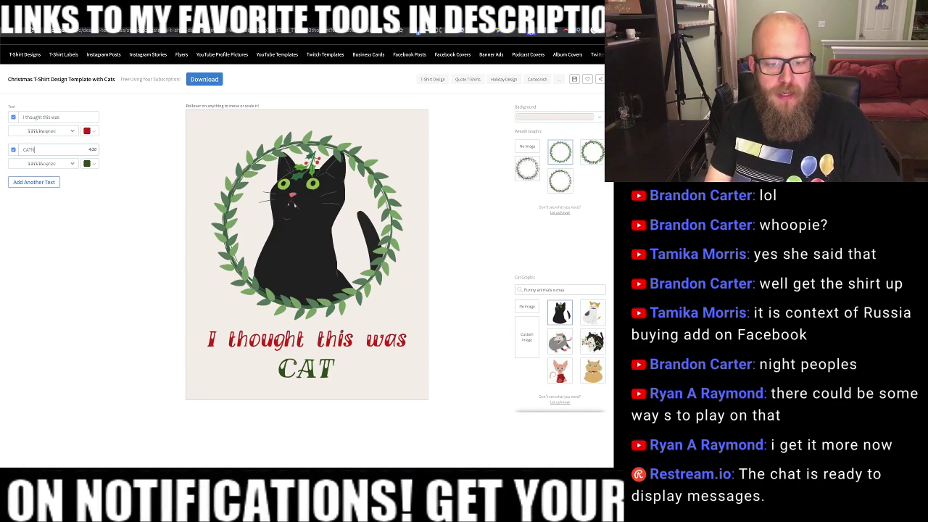
text(P)
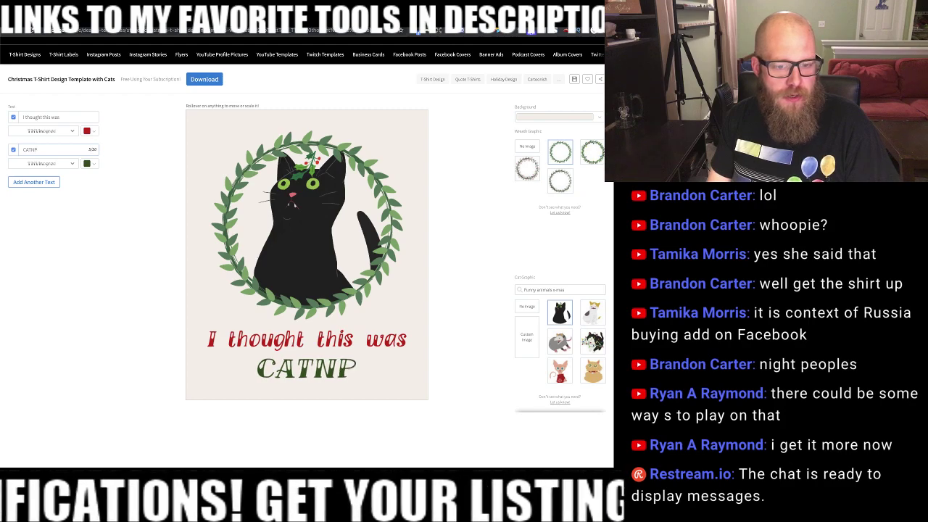
key(BackSpace)
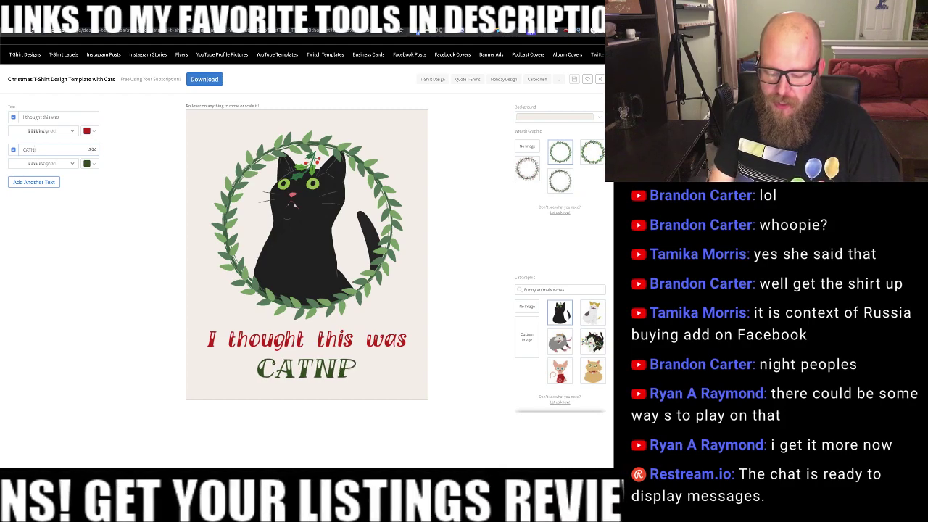
text(IP)
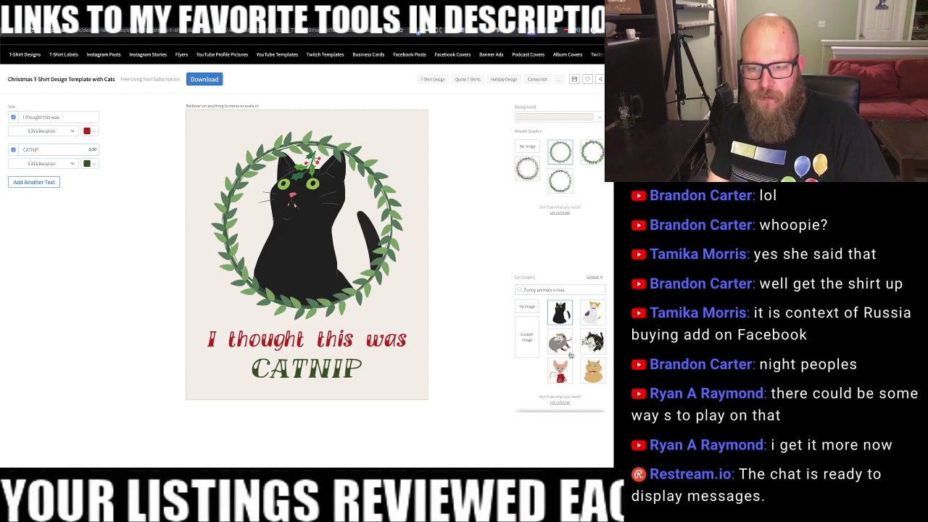
click(561, 150)
scroll(363, 182, down, 1)
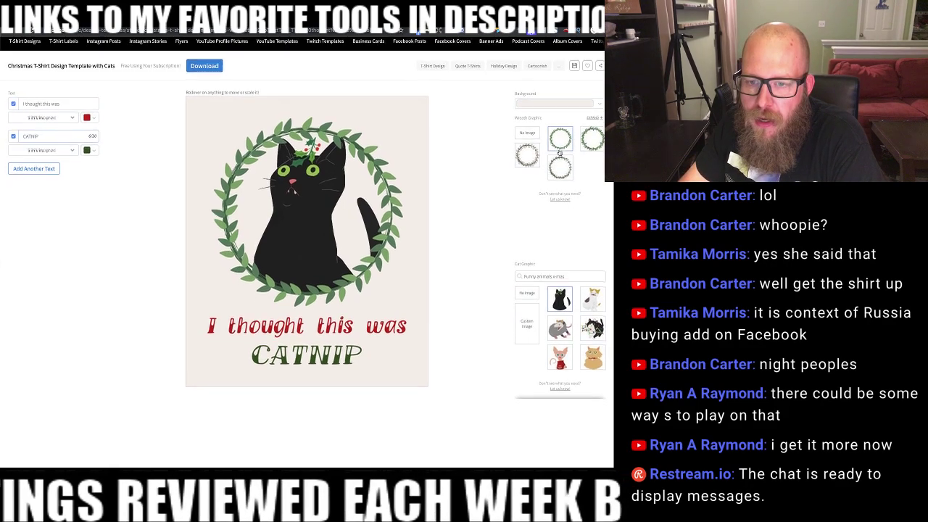
- Retype the top line in capitals as 'I THOUGH THIS WAS' above 'CATNIP'
triple_click(82, 105)
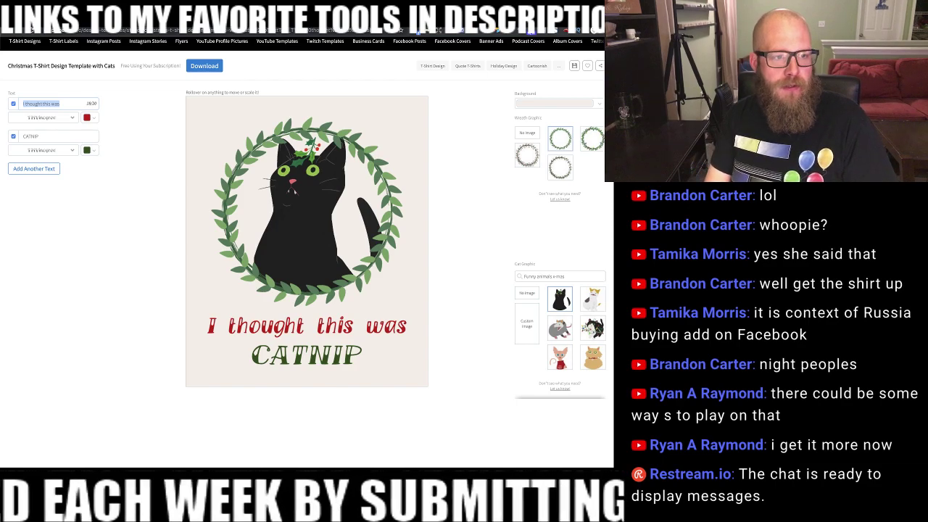
text(I th)
key(BackSpace)
key(BackSpace)
key(BackSpace)
key(BackSpace)
key(BackSpace)
key(BackSpace)
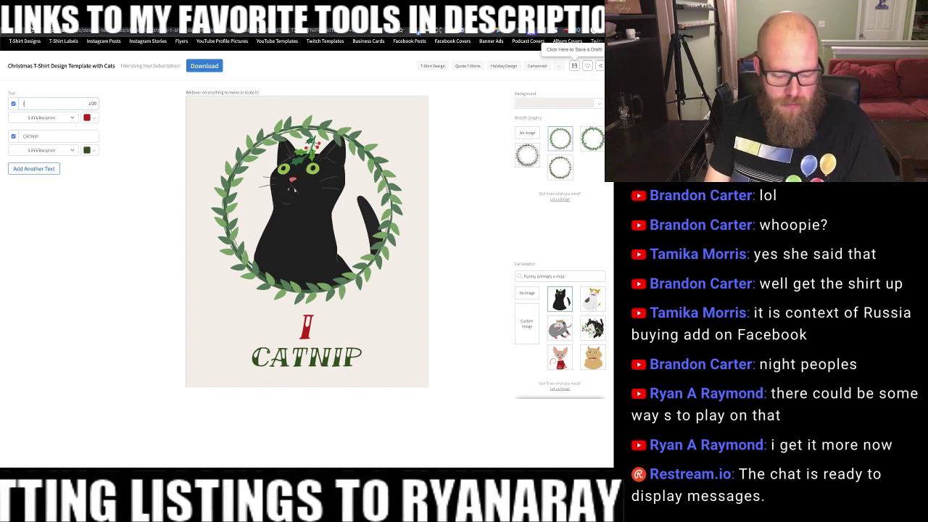
text(THOUGHT )
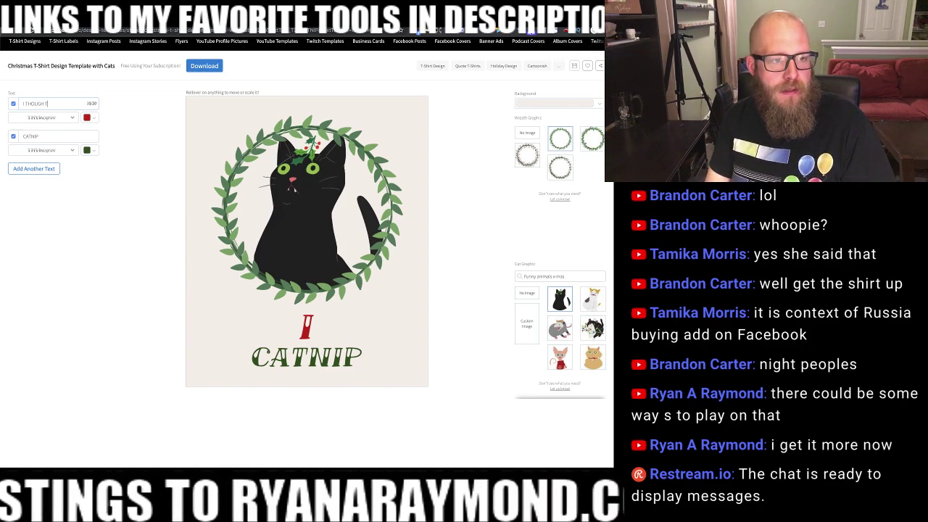
text(THIS WAS)
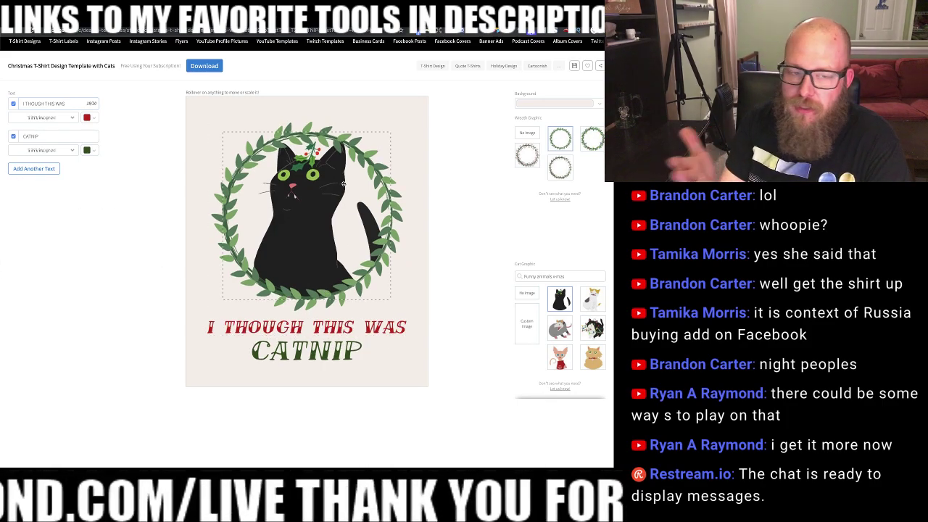
click(602, 104)
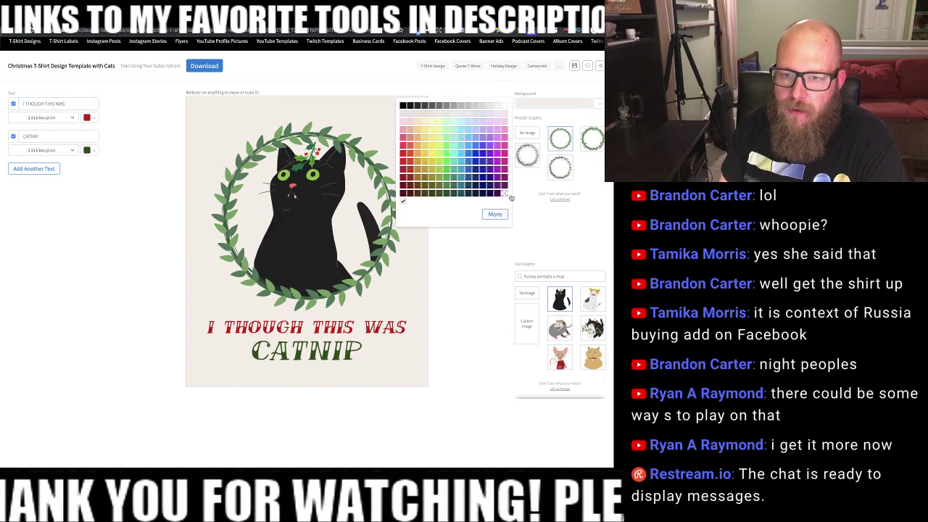
- Set the design background to transparent, then return to the T-shirt design gallery
click(519, 231)
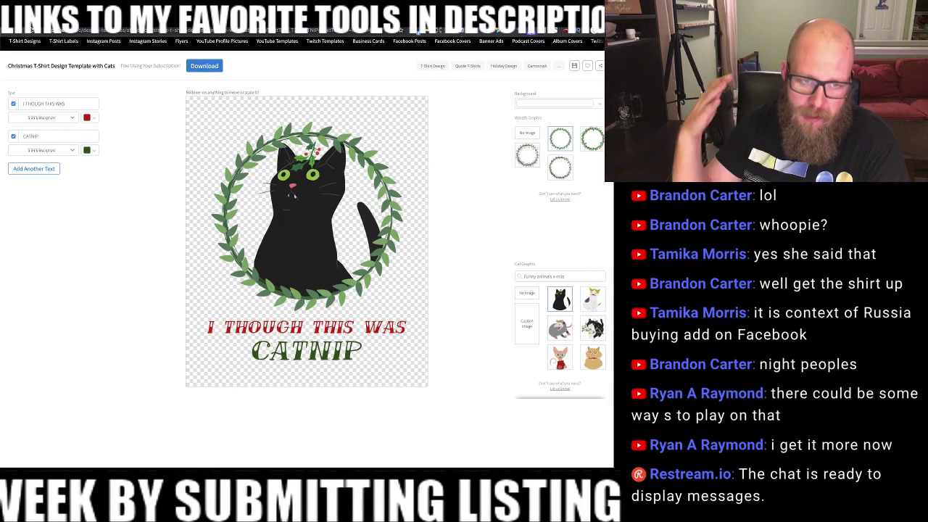
click(35, 45)
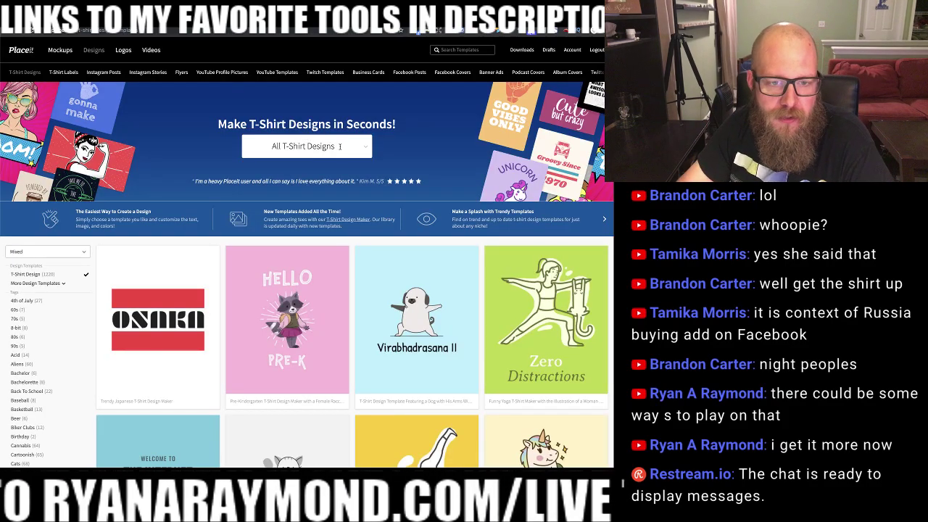
- Begin a new template search from the T-shirt design gallery's search box
click(472, 50)
- Run a 'SPORTS LOGO' search, then replace it with a search for 'logo'
text(SPORTS LOGO)
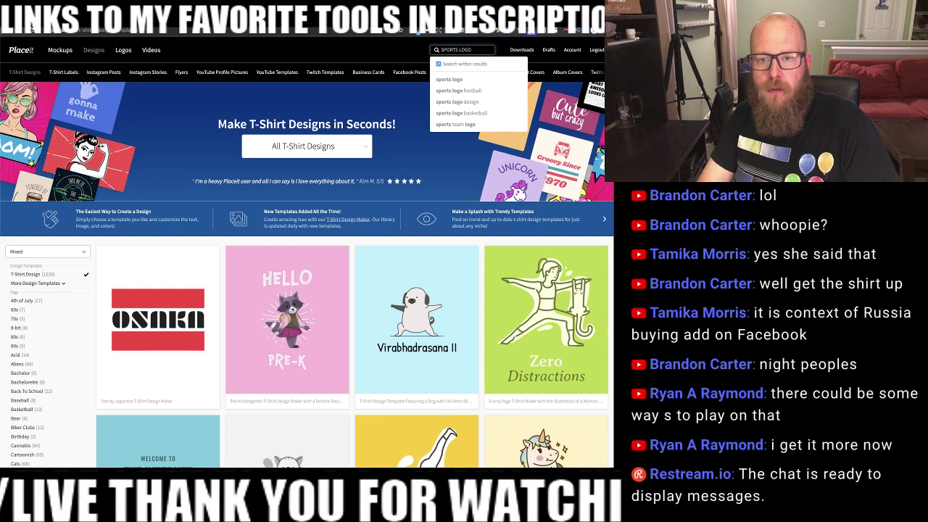
key(Return)
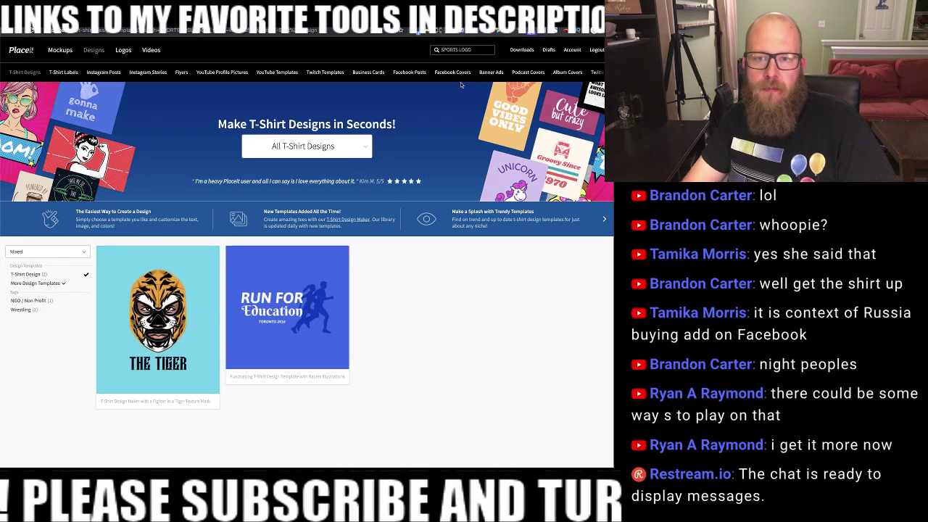
triple_click(474, 50)
key(BackSpace)
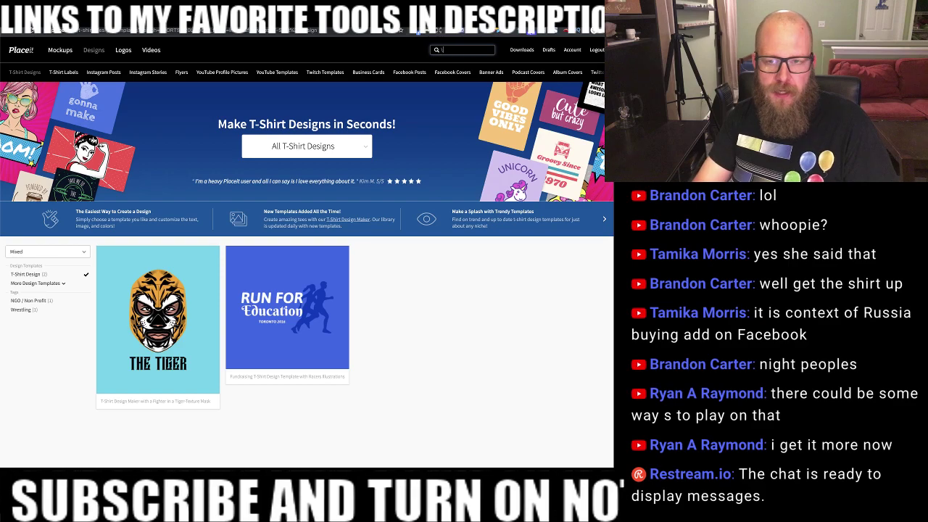
text(logo)
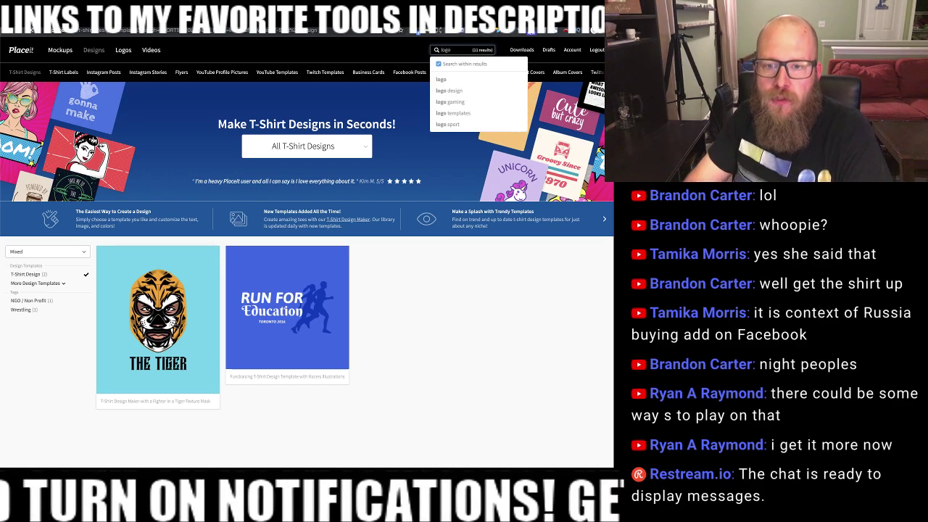
key(Return)
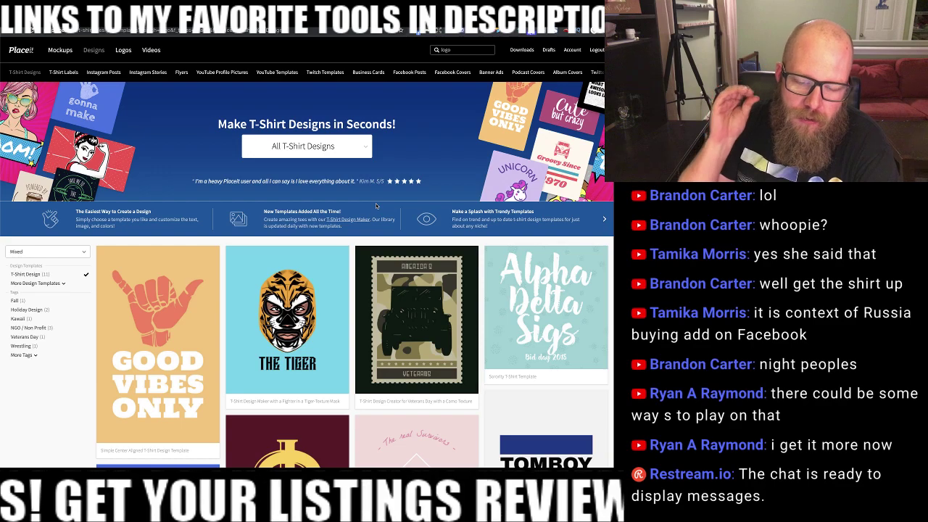
- Browse the 11 logo templates, such as Good Vibes Only and The Tiger
scroll(375, 206, down, 5)
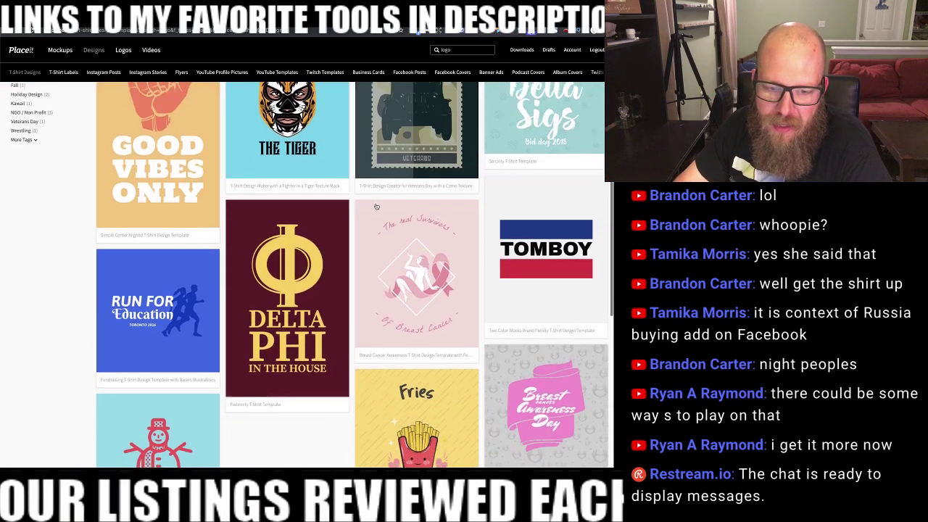
scroll(376, 206, down, 1)
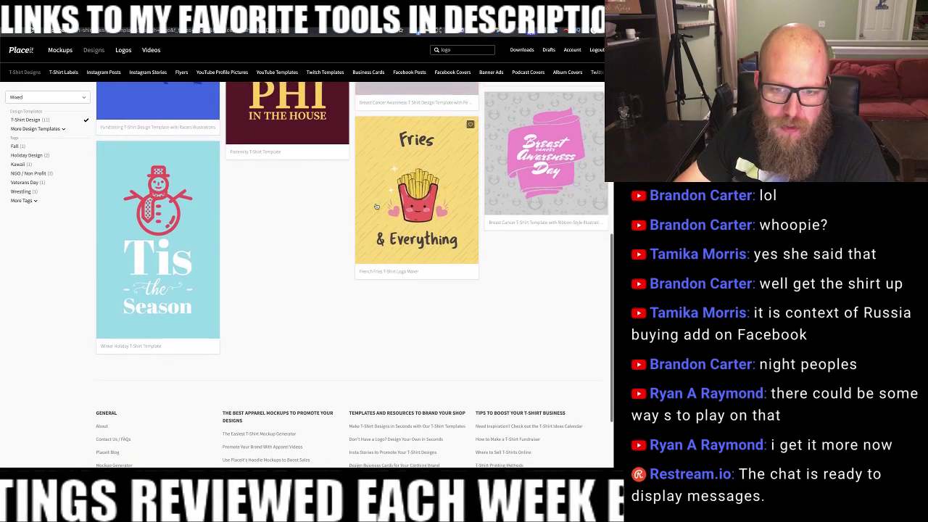
scroll(376, 206, up, 4)
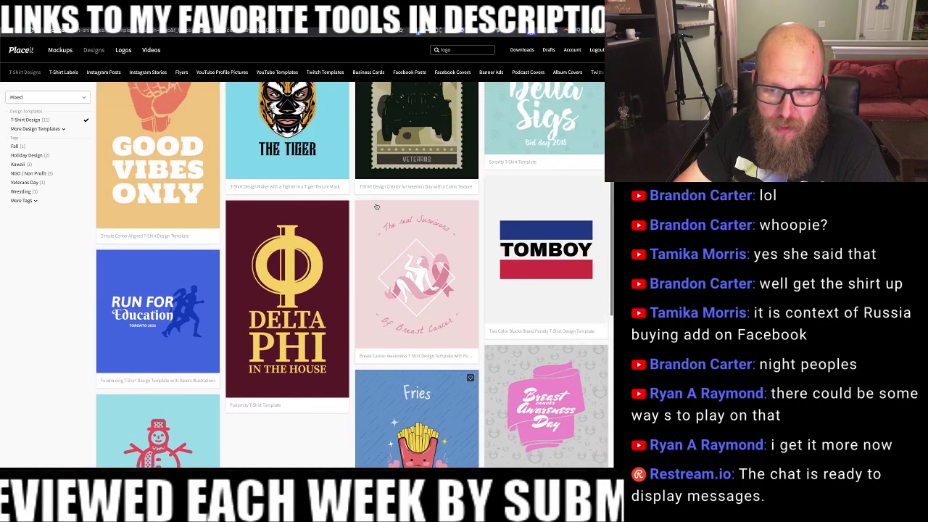
scroll(376, 206, up, 2)
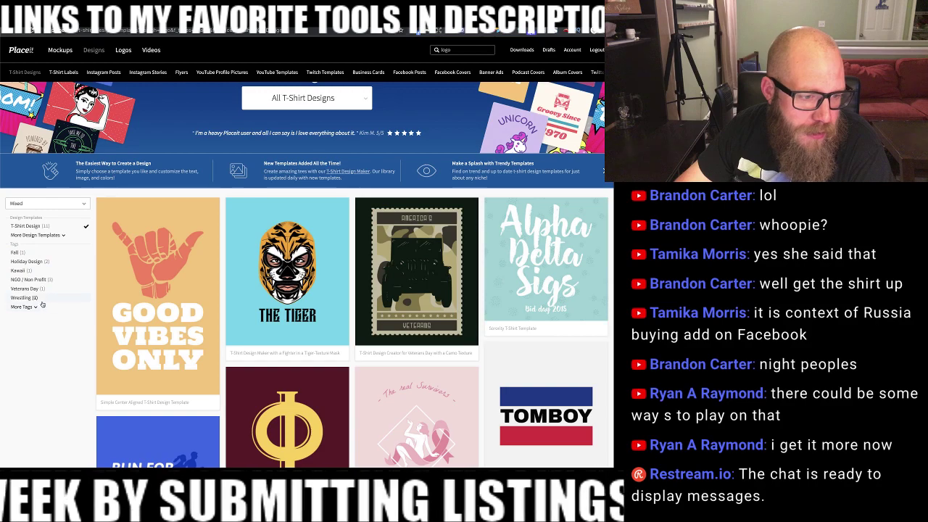
double_click(445, 49)
- Search for 'dinosaur', browse the 12 results, and open the Monday dinosaur template
text(di)
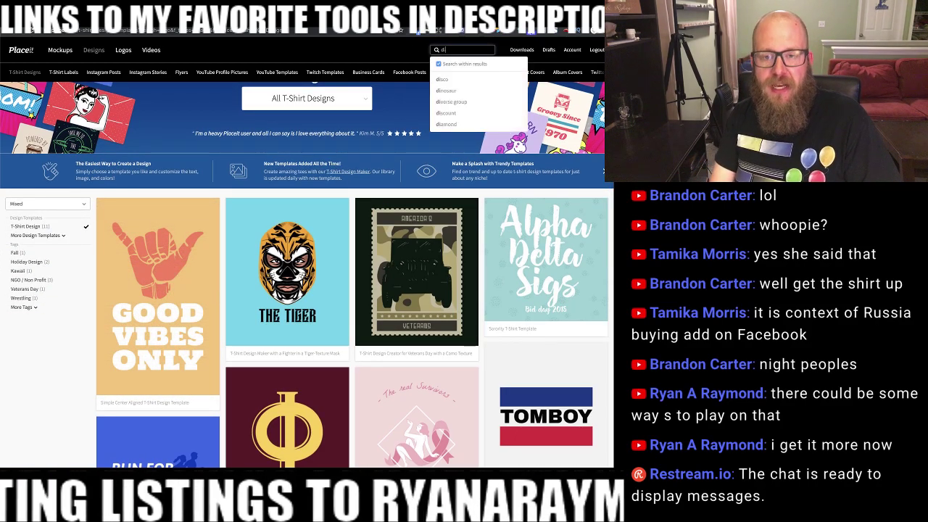
text(nosaur)
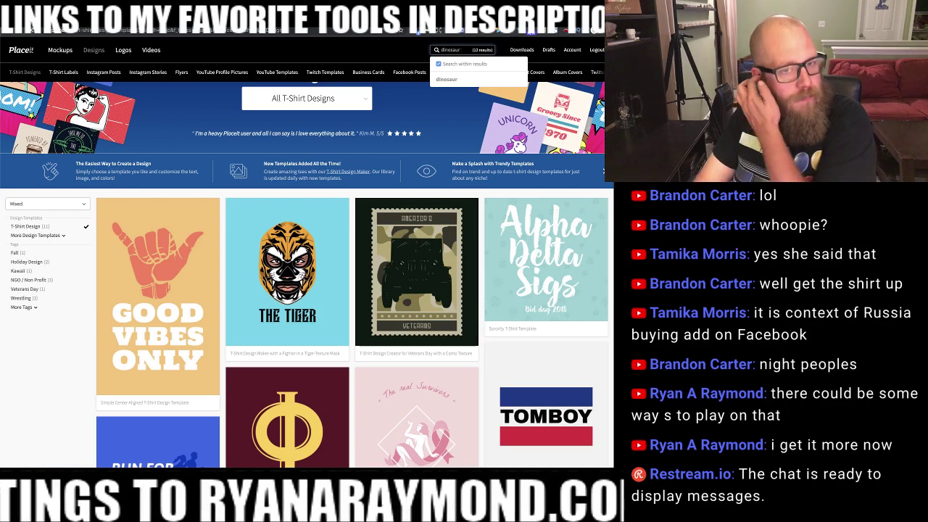
key(Return)
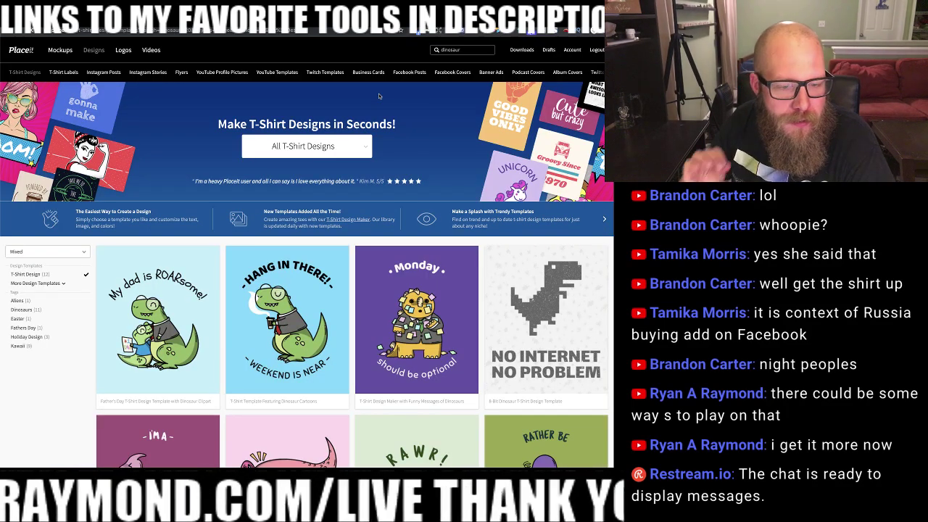
scroll(378, 96, down, 4)
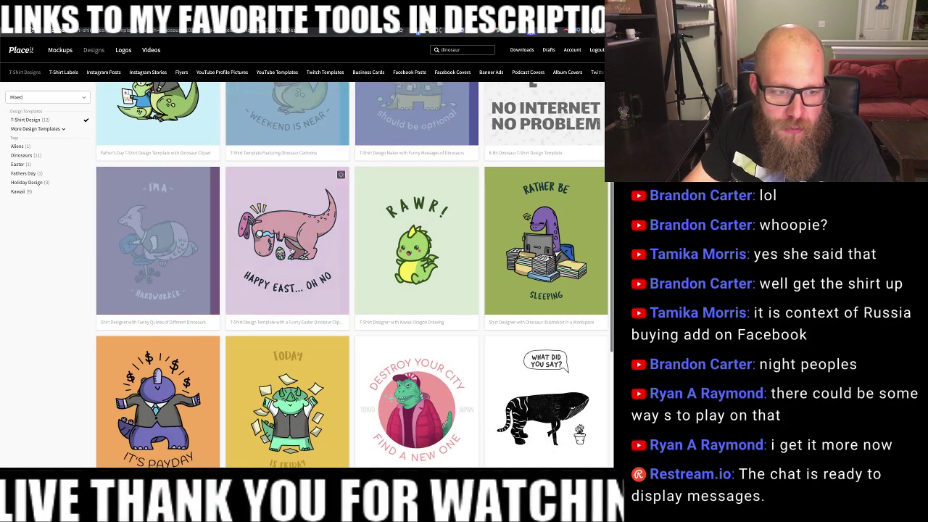
scroll(323, 252, down, 1)
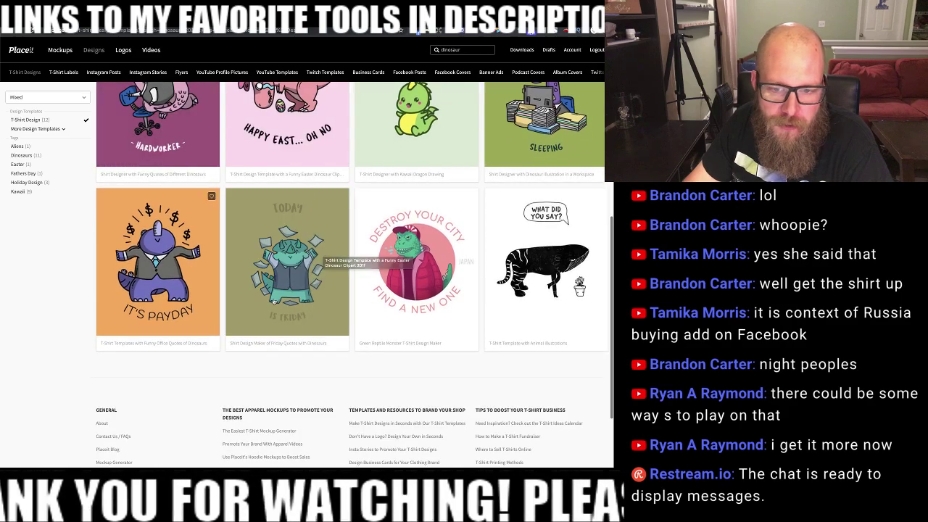
scroll(324, 253, up, 2)
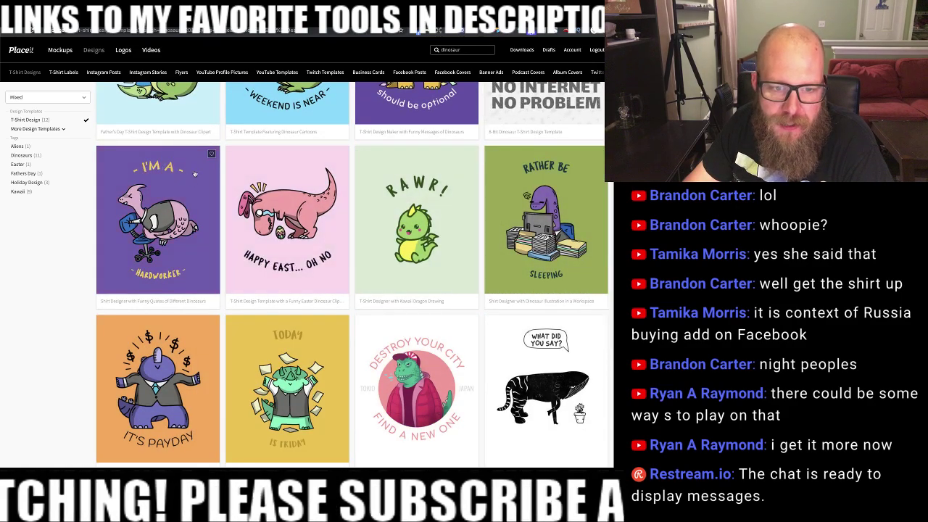
scroll(209, 189, up, 3)
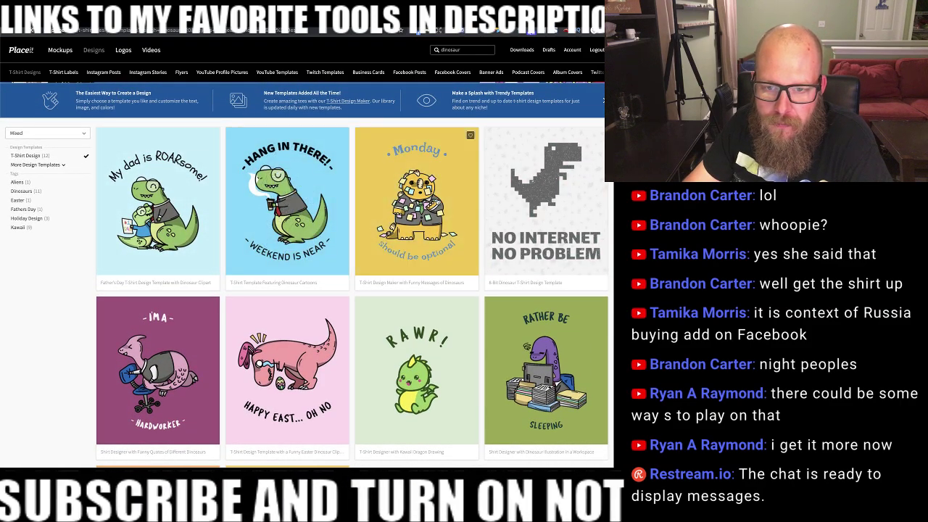
click(438, 202)
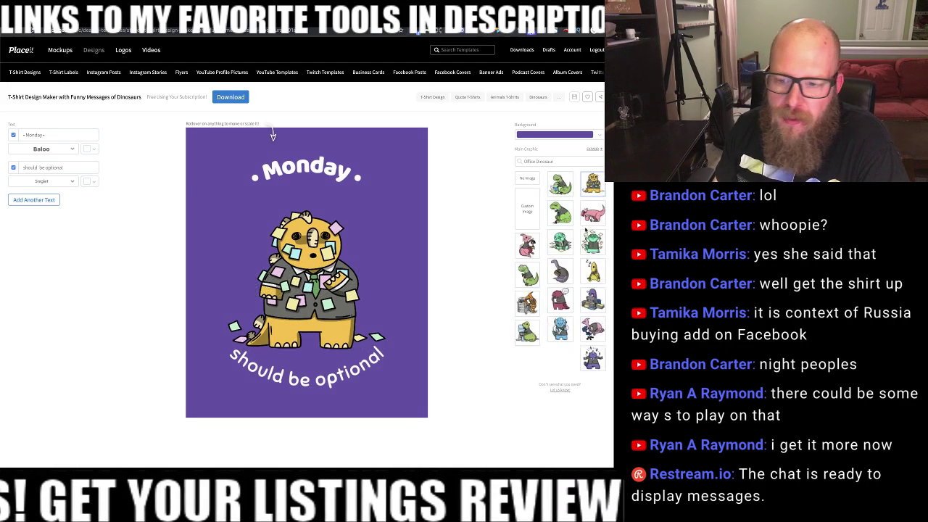
- Swap in the green triceratops graphic and nudge it slightly up and left
scroll(549, 233, down, 1)
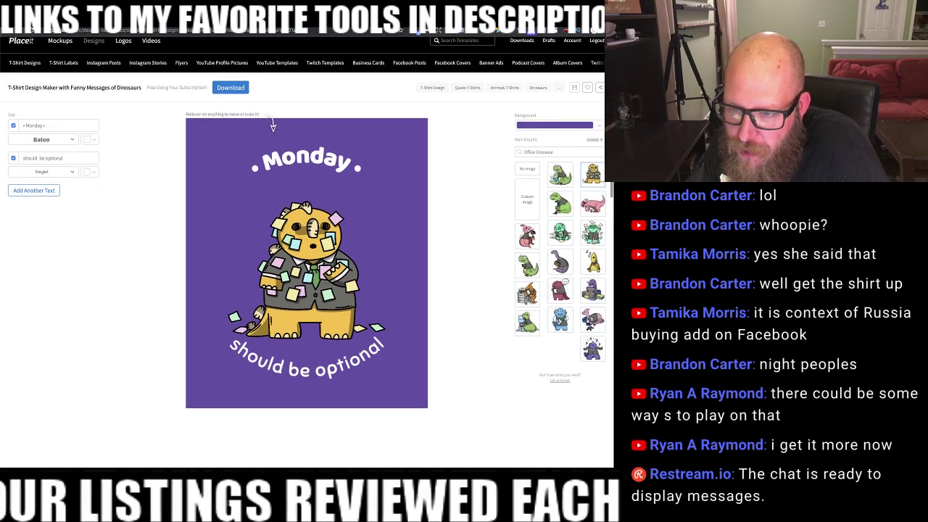
click(592, 232)
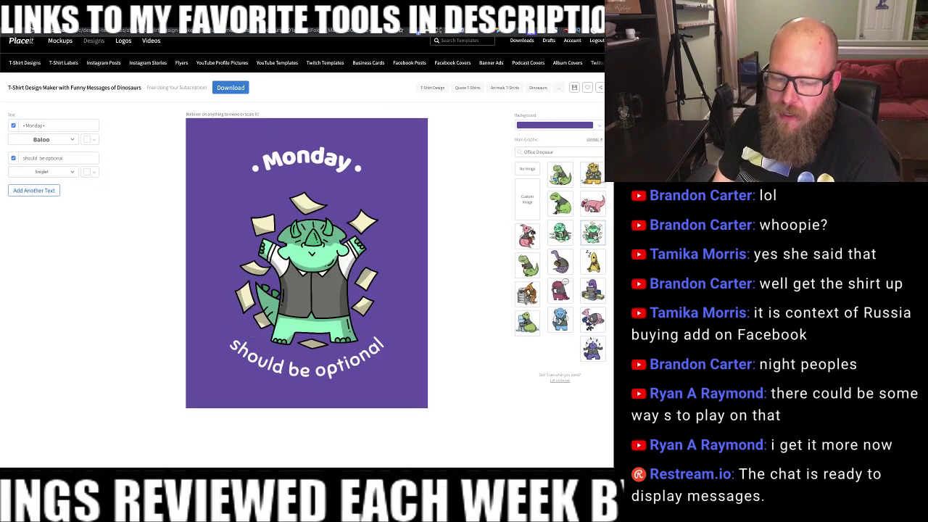
mouse_move(314, 254)
mouse_down()
mouse_move(312, 234)
mouse_move(309, 245)
mouse_up()
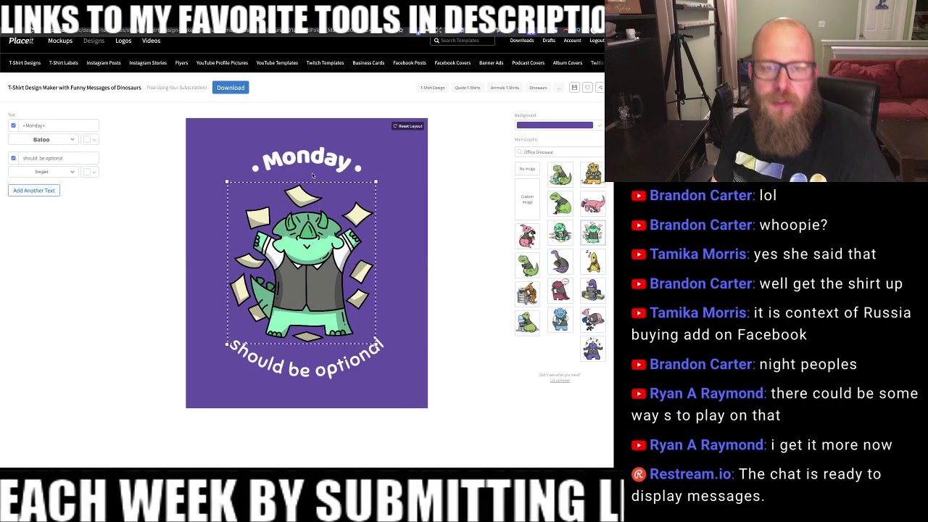
- Replace 'Monday' with 'No' and start retyping the second line as 'its f'
click(85, 155)
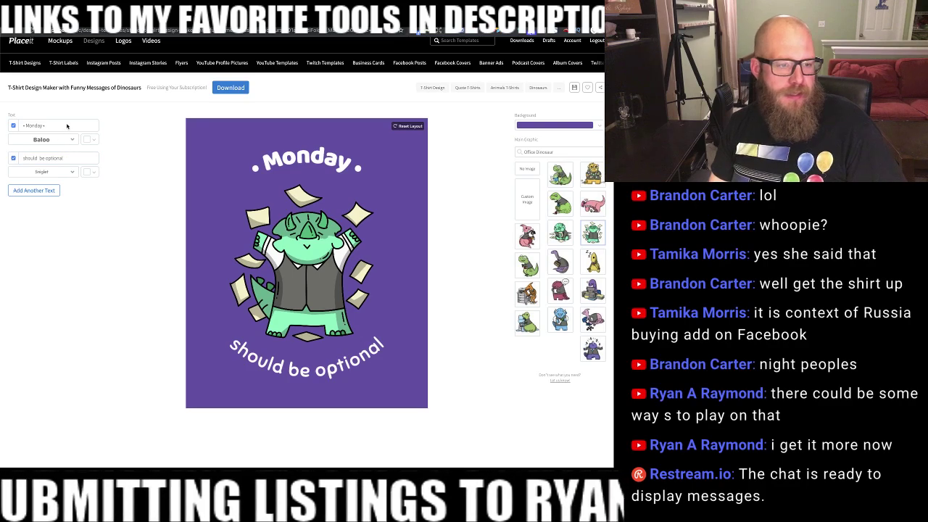
drag(42, 125, 26, 126)
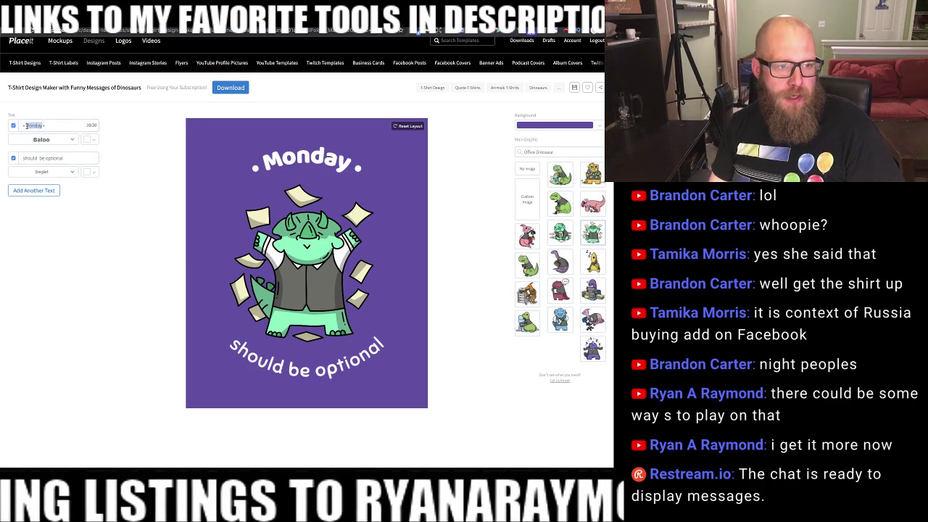
text(No)
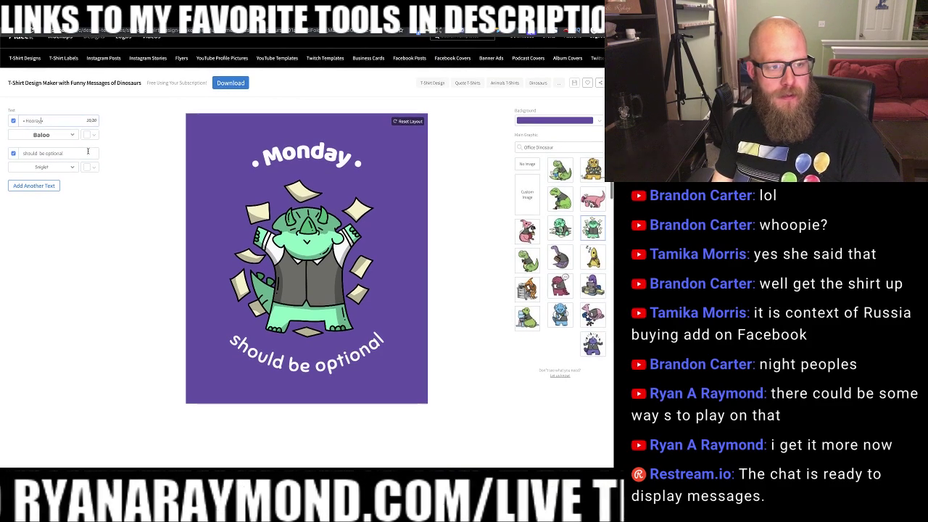
drag(23, 157, 72, 159)
text(its f)
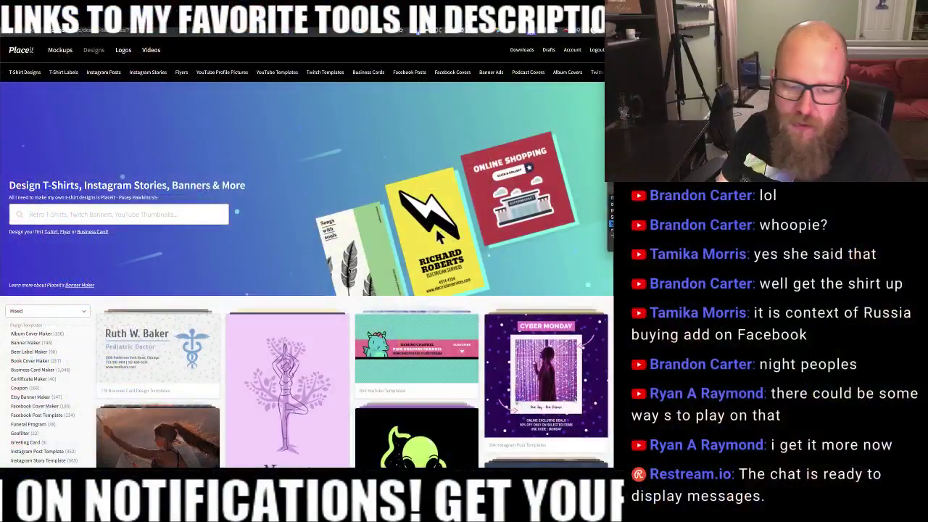
- Scroll the Designs gallery showing templates like Rock Climbing and Namaste
scroll(324, 256, down, 5)
- Filter the gallery to the T-Shirt Design category, showing templates like Hello Pre-K
scroll(324, 255, down, 2)
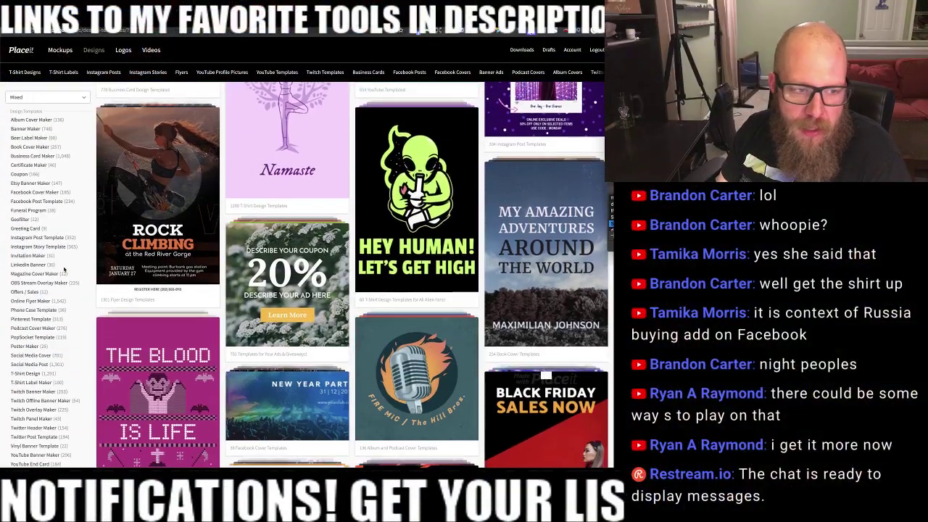
scroll(31, 186, down, 3)
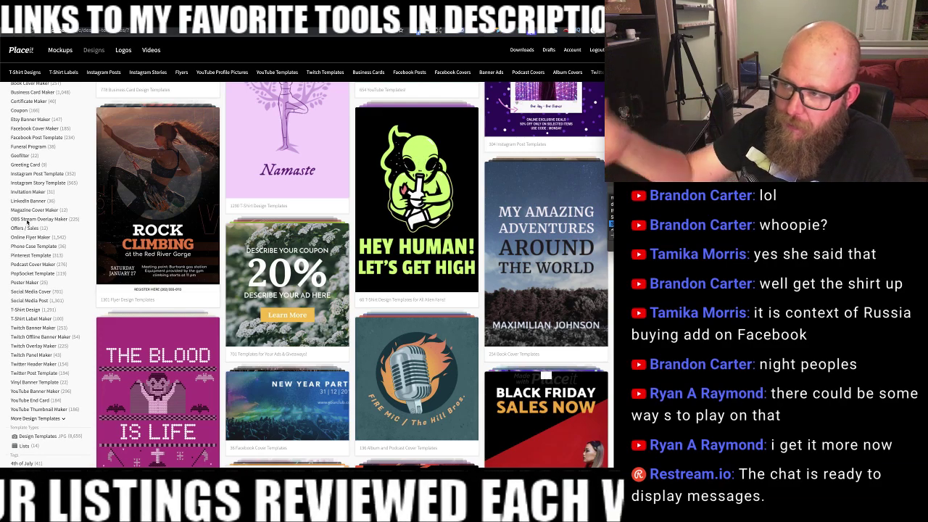
scroll(27, 221, down, 5)
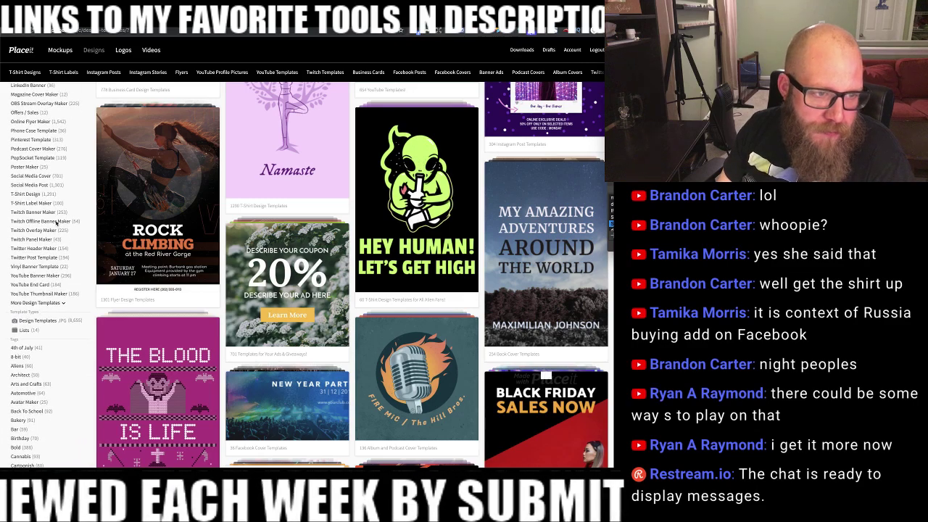
scroll(40, 210, up, 3)
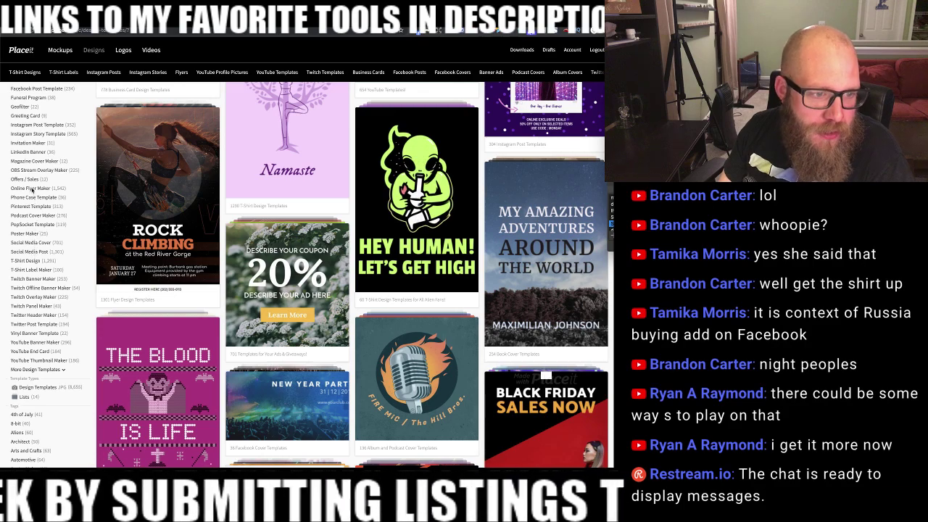
click(21, 260)
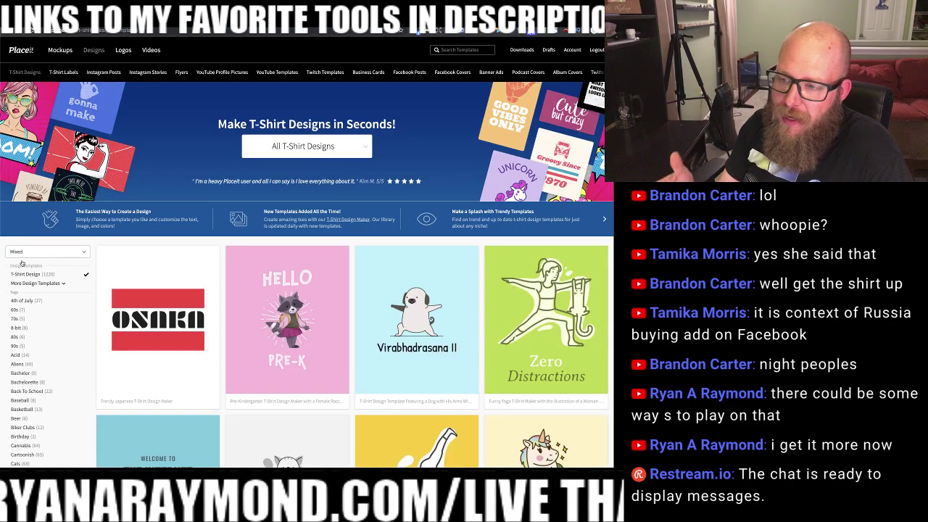
scroll(467, 254, down, 5)
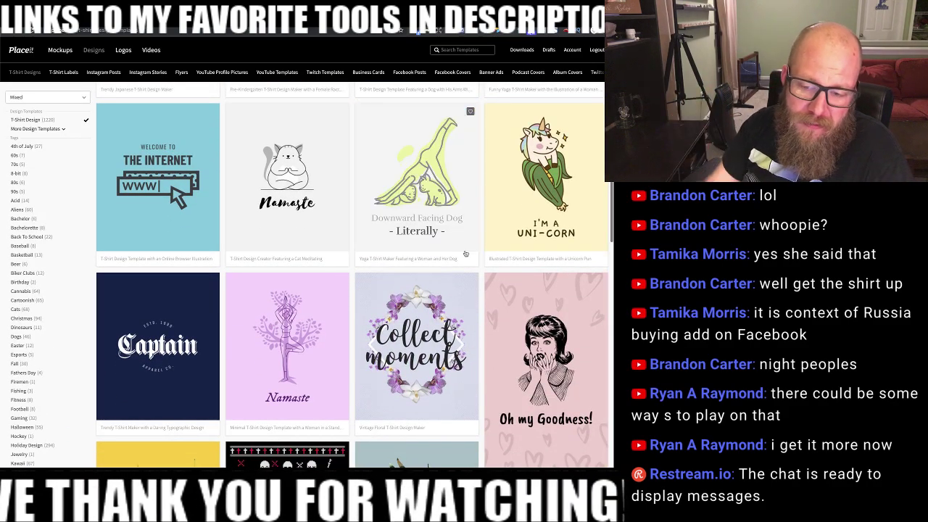
scroll(465, 253, down, 4)
scroll(466, 253, down, 4)
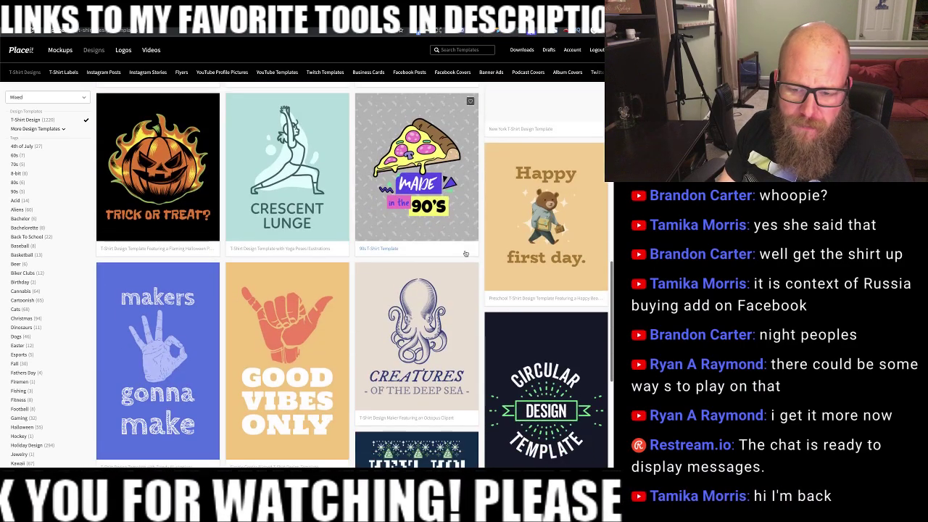